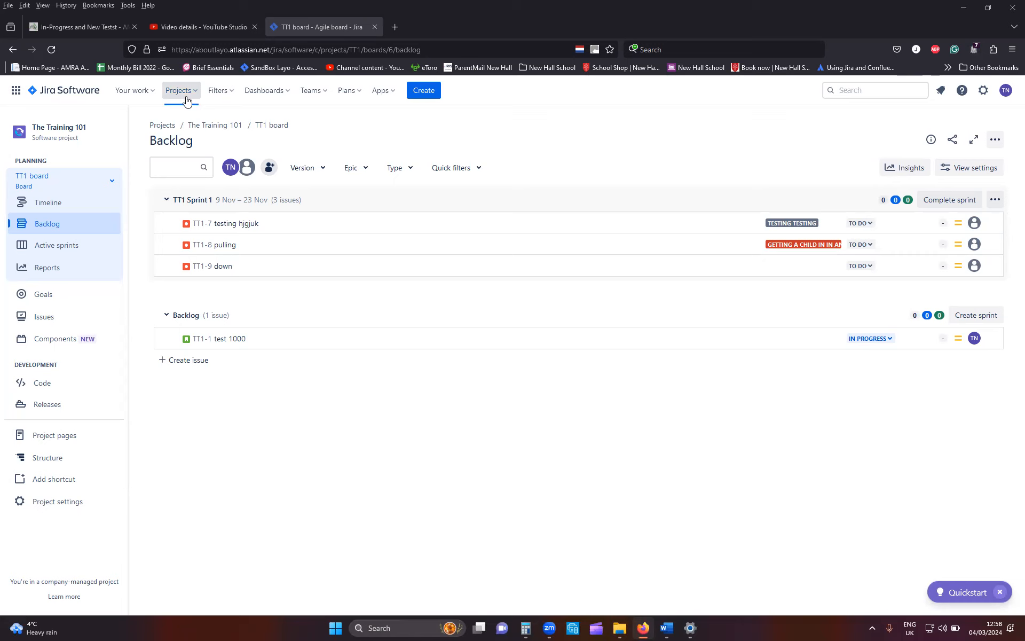
Open The Training 101 (TT1) project and show its active sprint board.
click(188, 96)
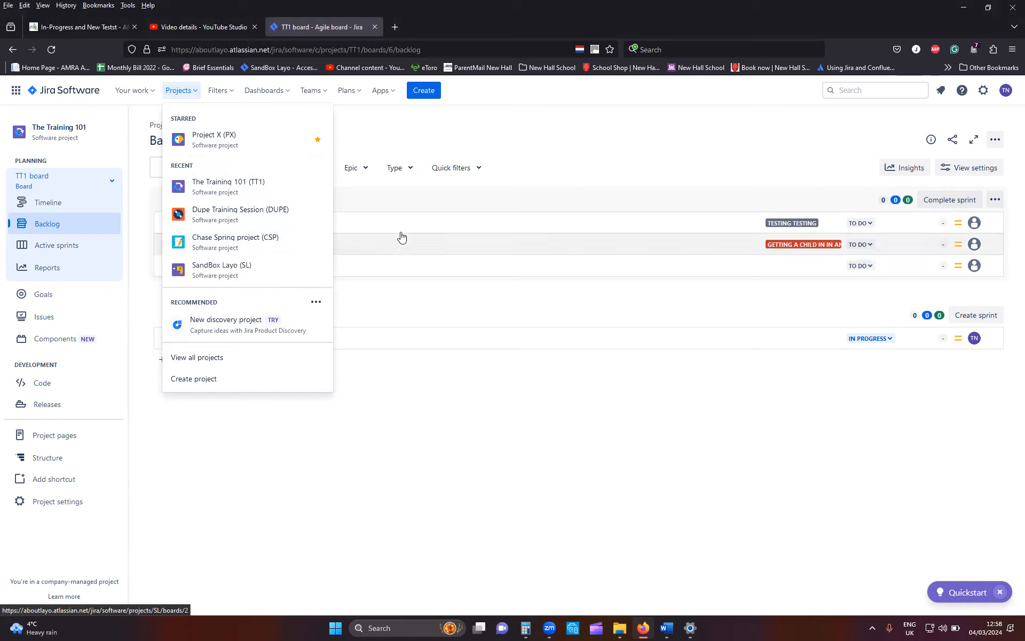
click(236, 188)
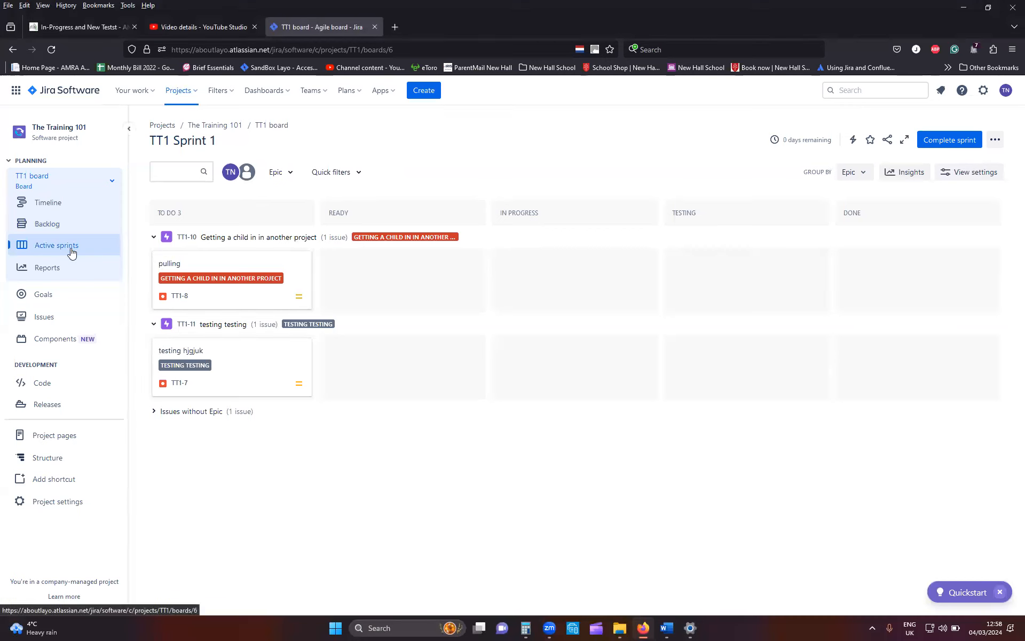
click(61, 225)
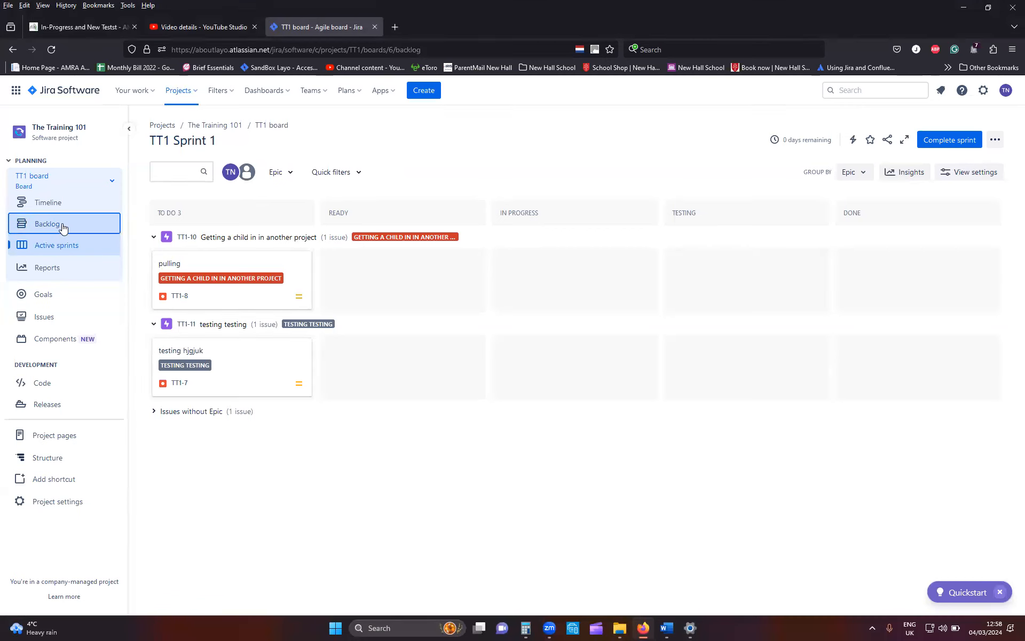
click(65, 254)
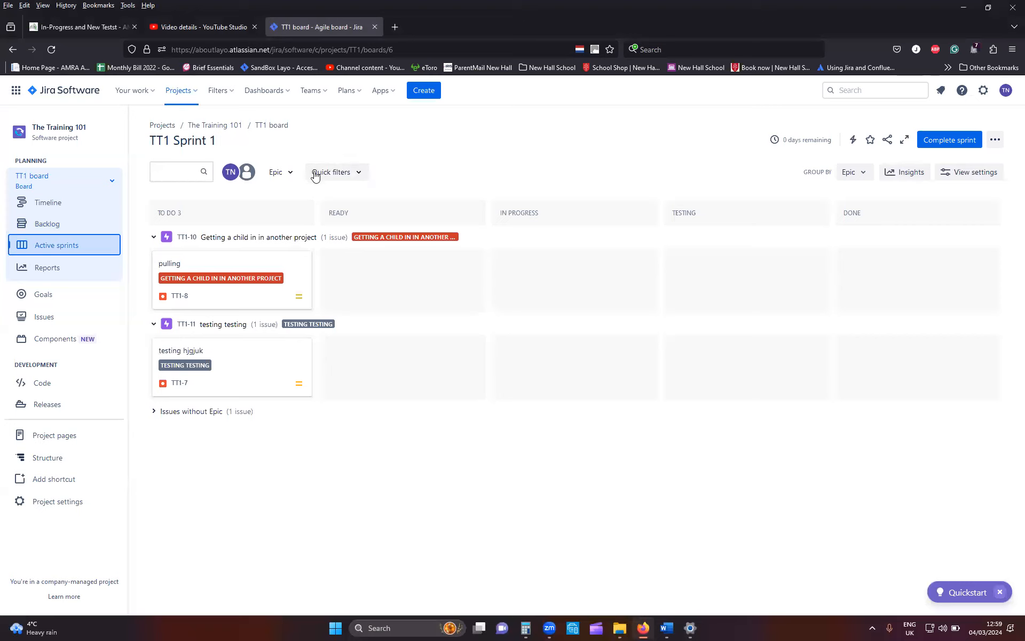
Turn on the display of quick filters on the sprint board.
click(361, 172)
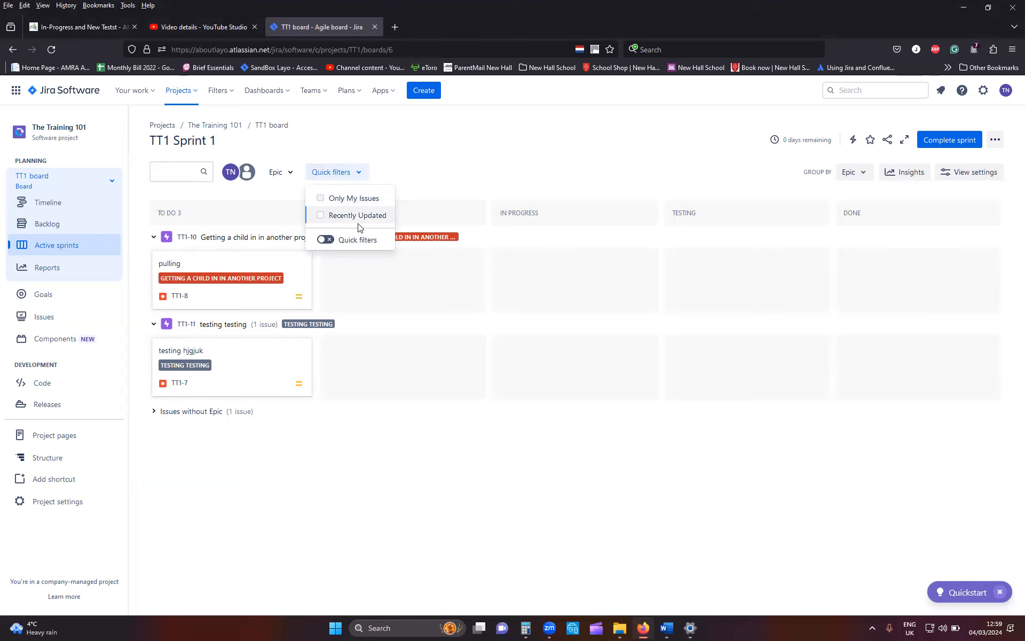
click(325, 240)
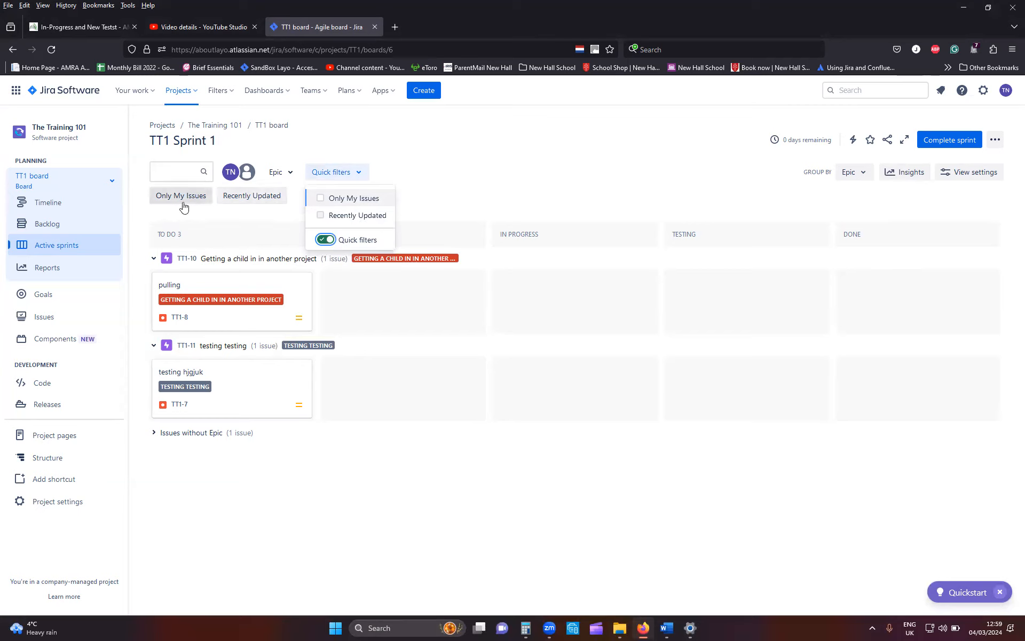
click(507, 159)
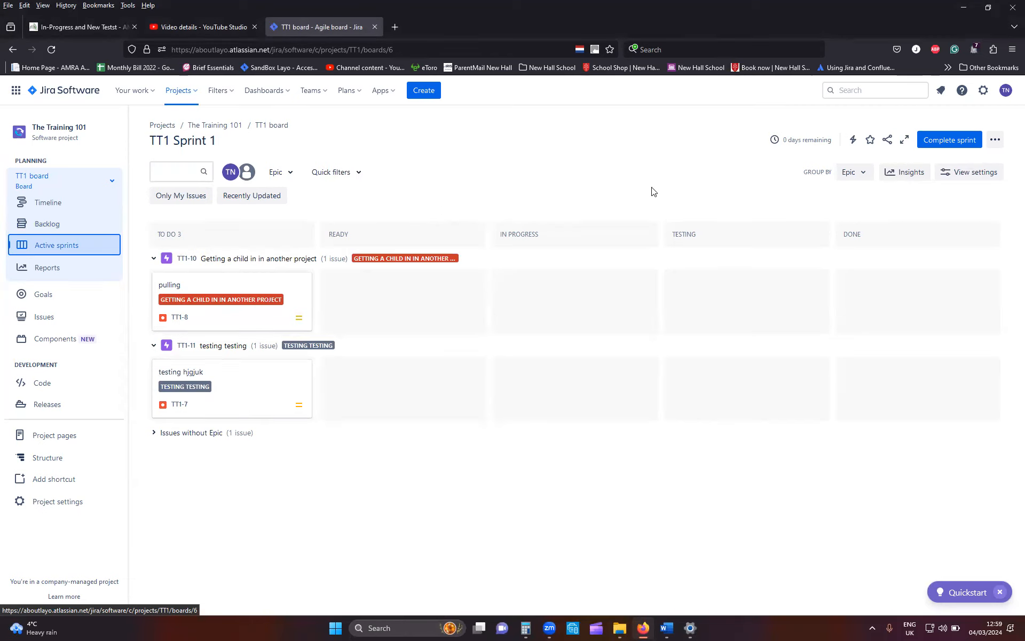
Check the epic filter options and collapse the TT1-10 and TT1-11 epic swimlanes.
click(290, 173)
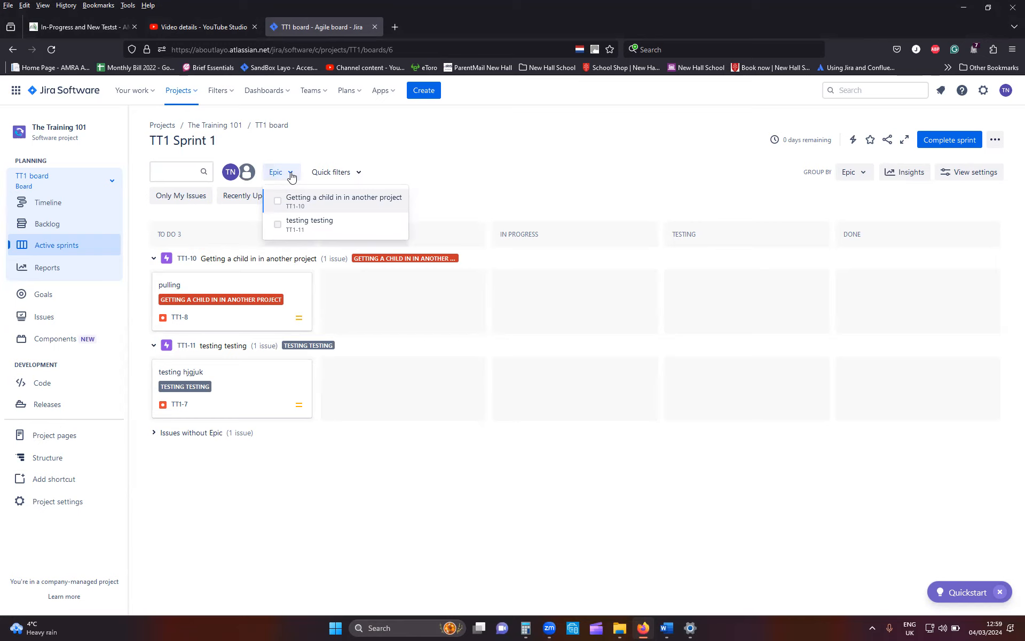
click(463, 170)
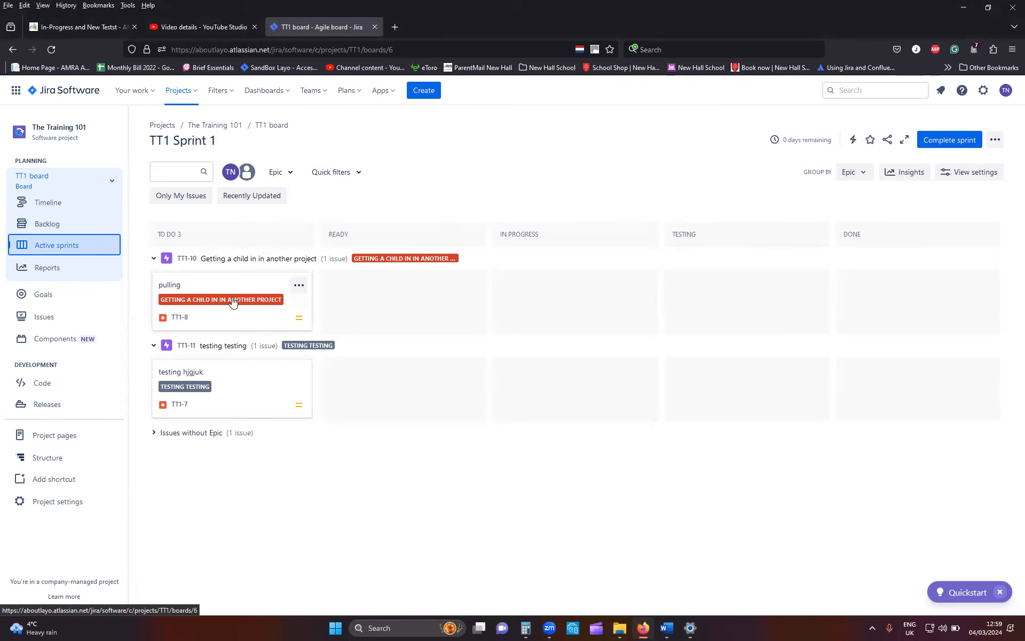
click(154, 259)
click(154, 282)
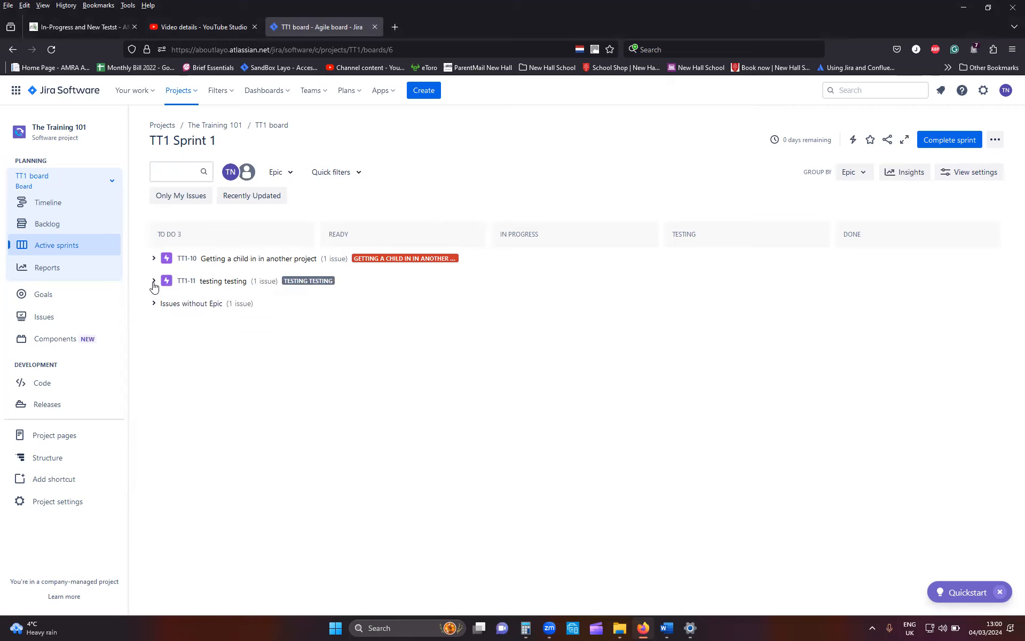
Group the sprint board's issues by Projects.
click(291, 173)
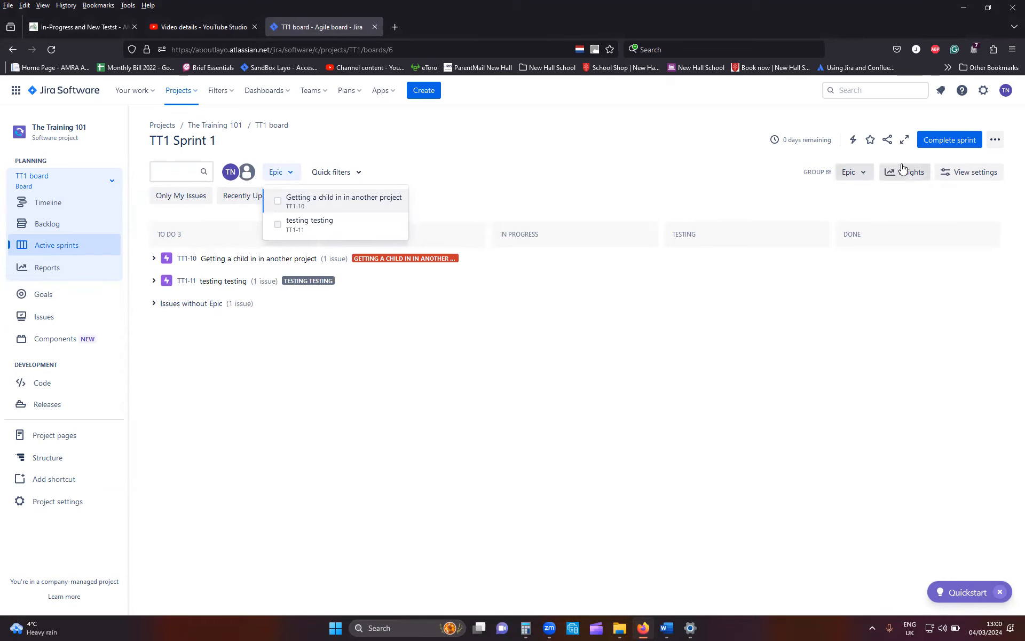
click(864, 176)
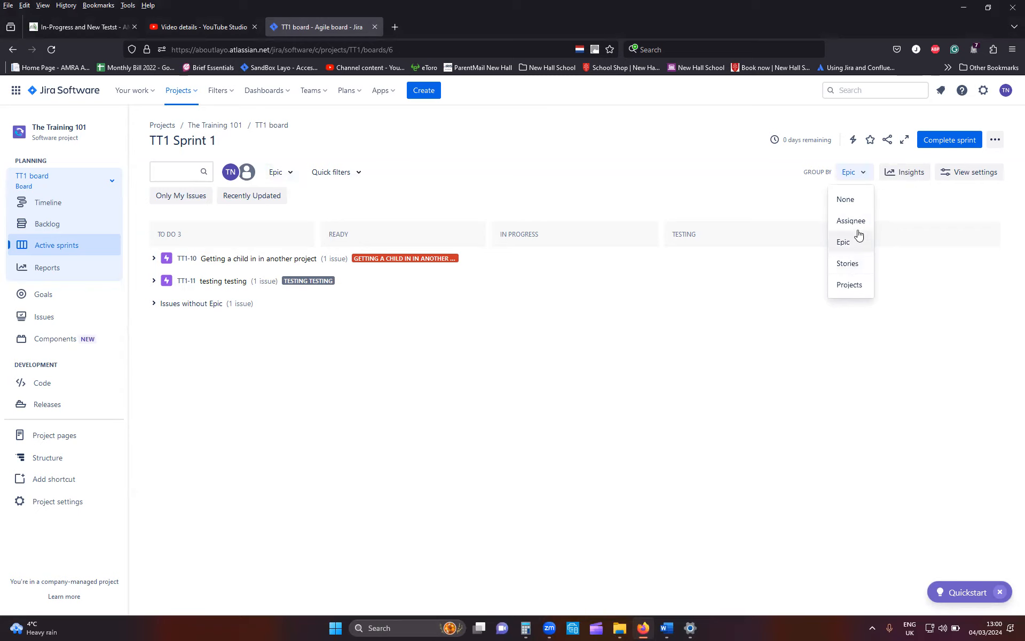
click(851, 294)
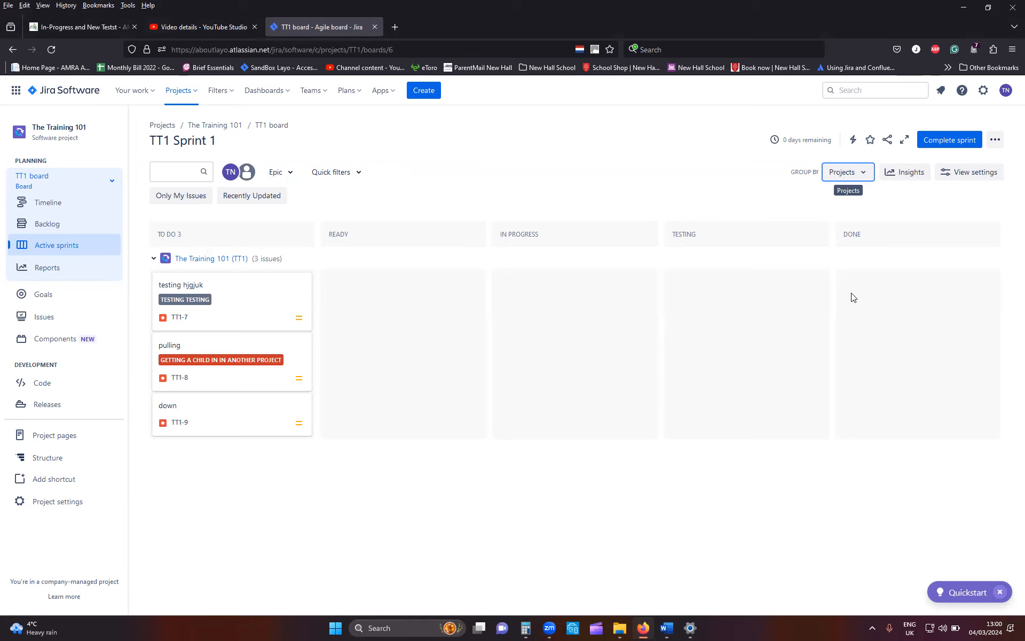
Open the TT1 board's configuration and go to its quick filter settings.
click(995, 142)
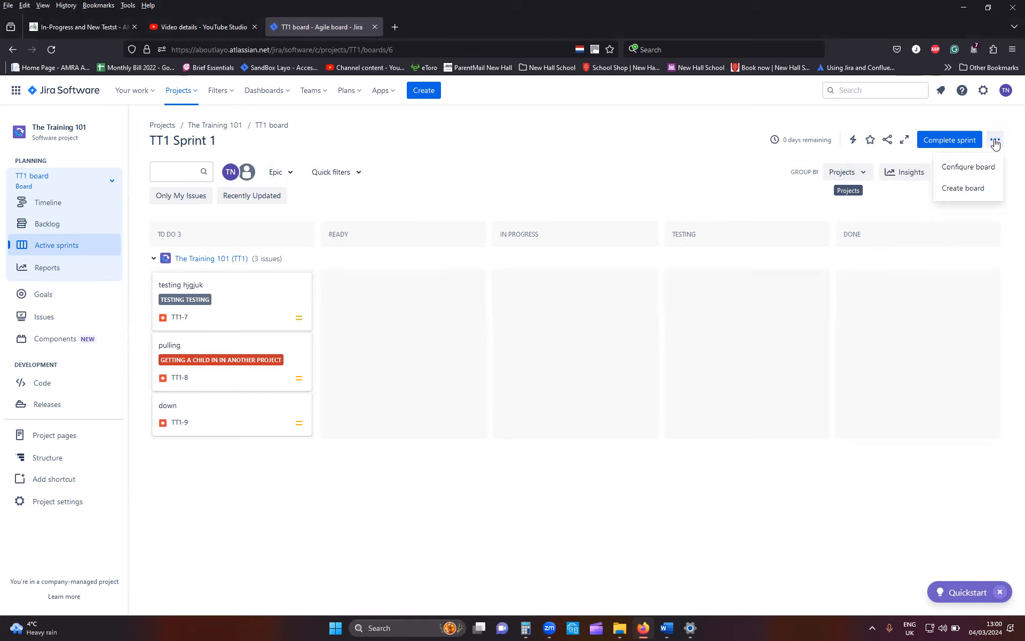
click(968, 168)
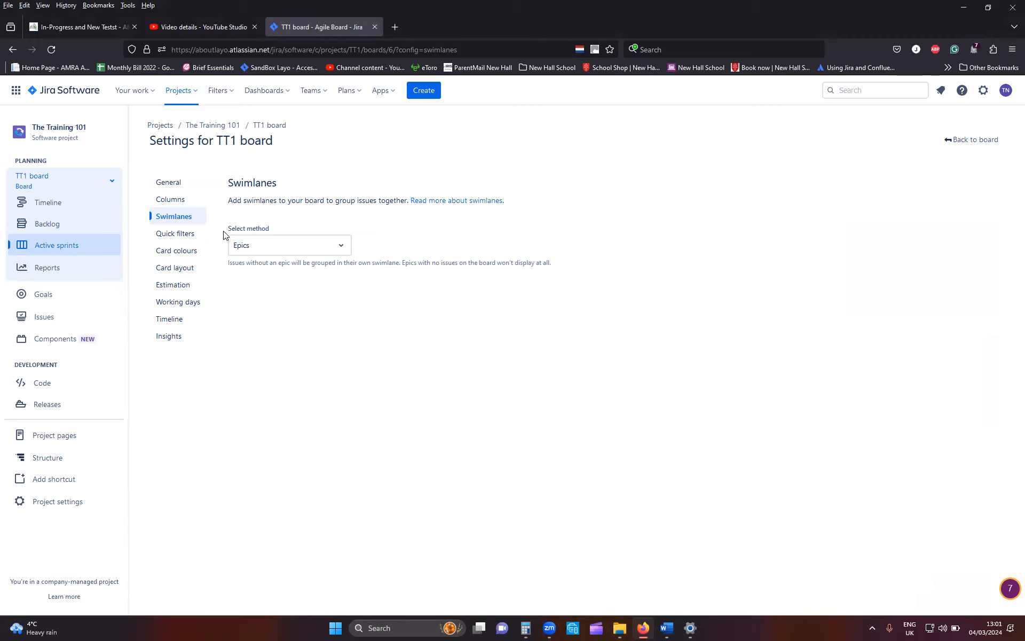
click(174, 235)
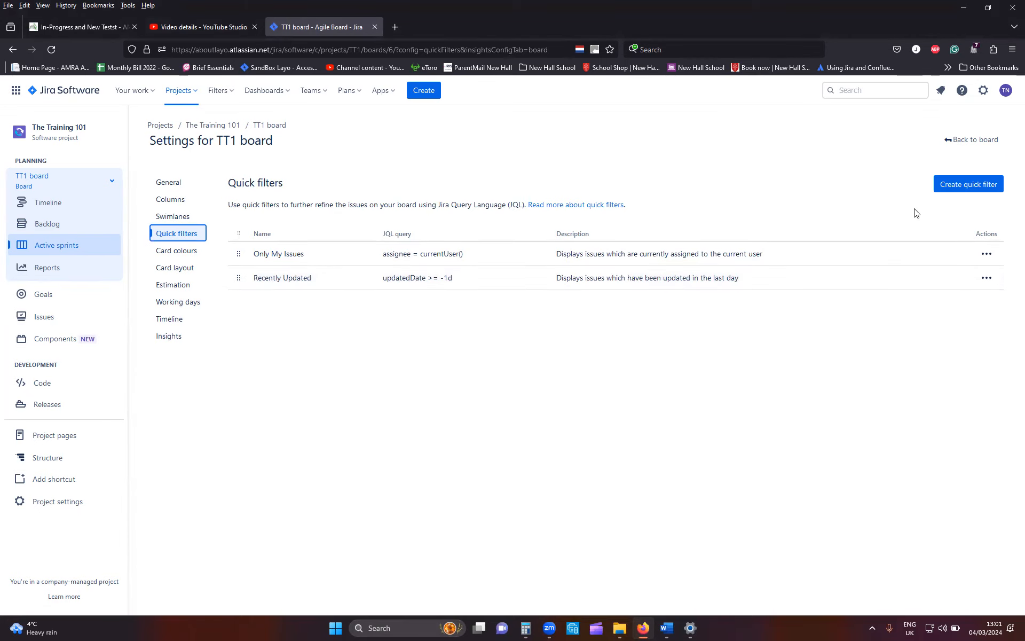
Start a new quick filter and name it "Label Abc".
click(963, 191)
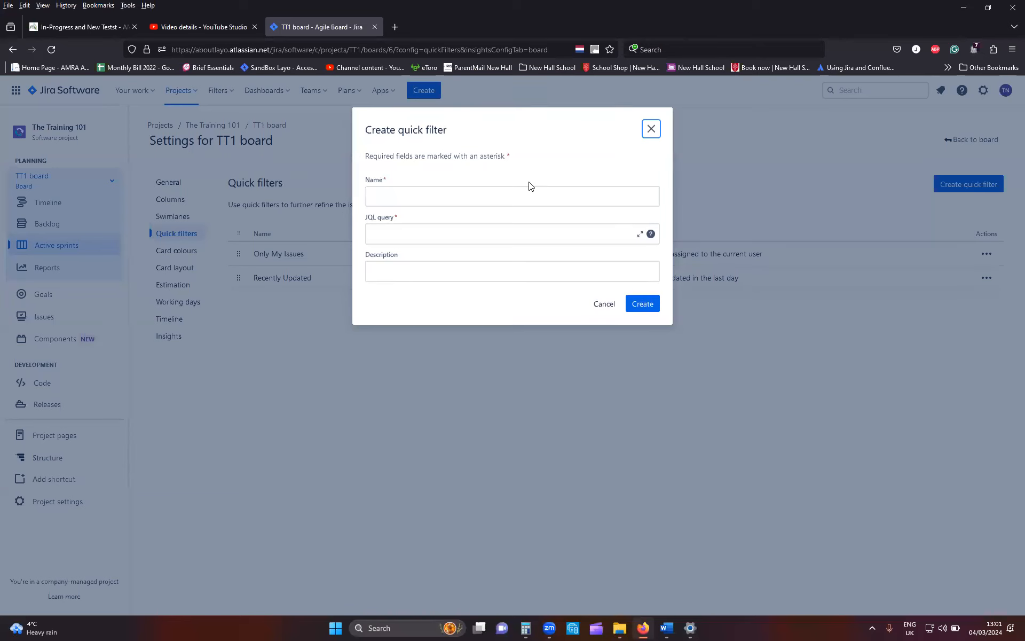
click(524, 196)
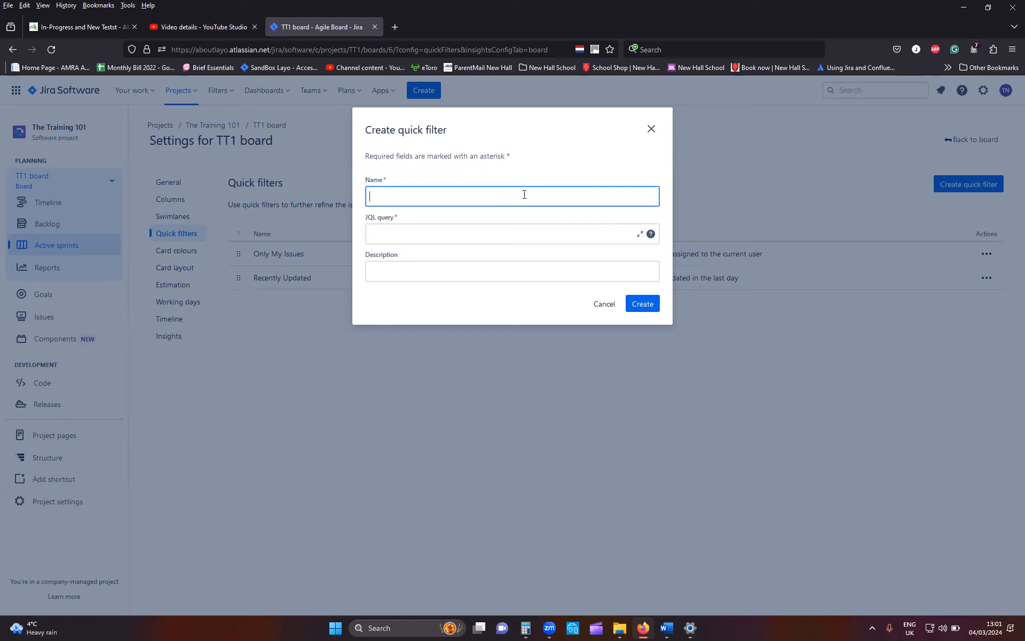
text(Label Abc)
Begin the filter's JQL query with the condition Project = "The Training 101".
click(524, 235)
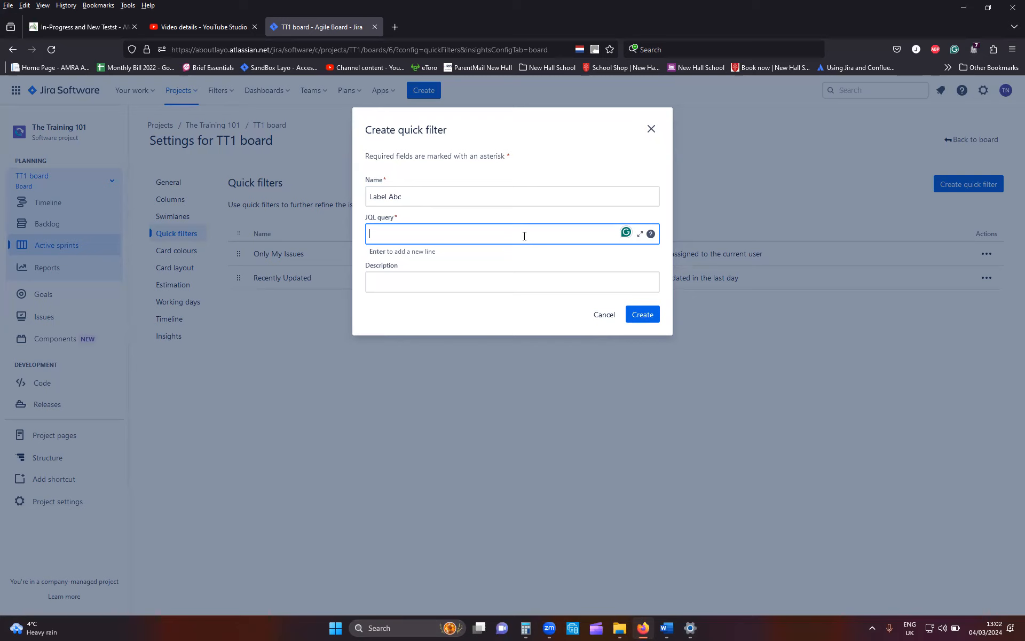
text(Project)
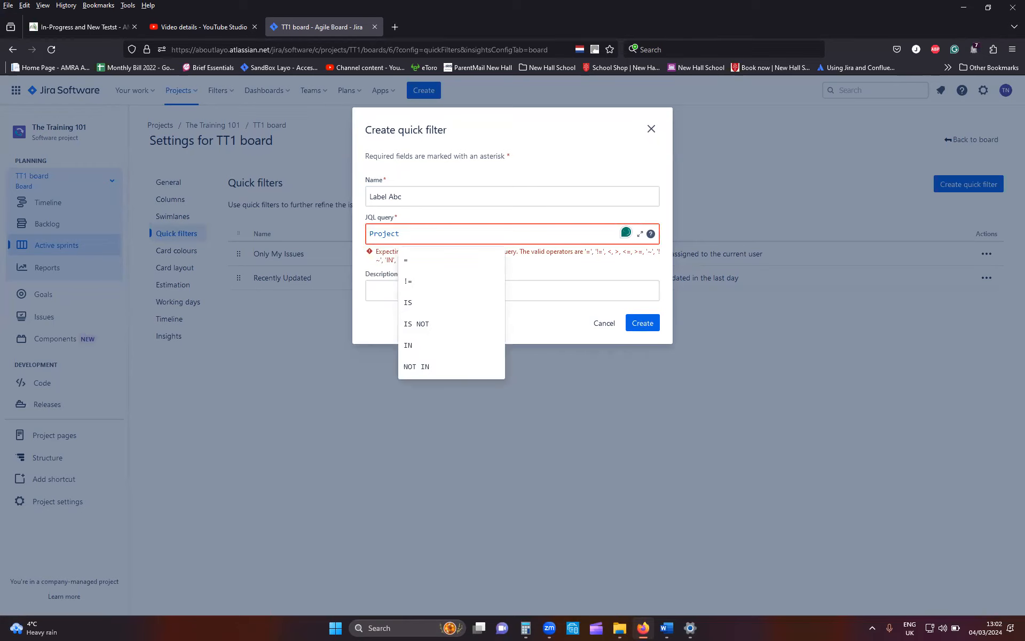
click(420, 267)
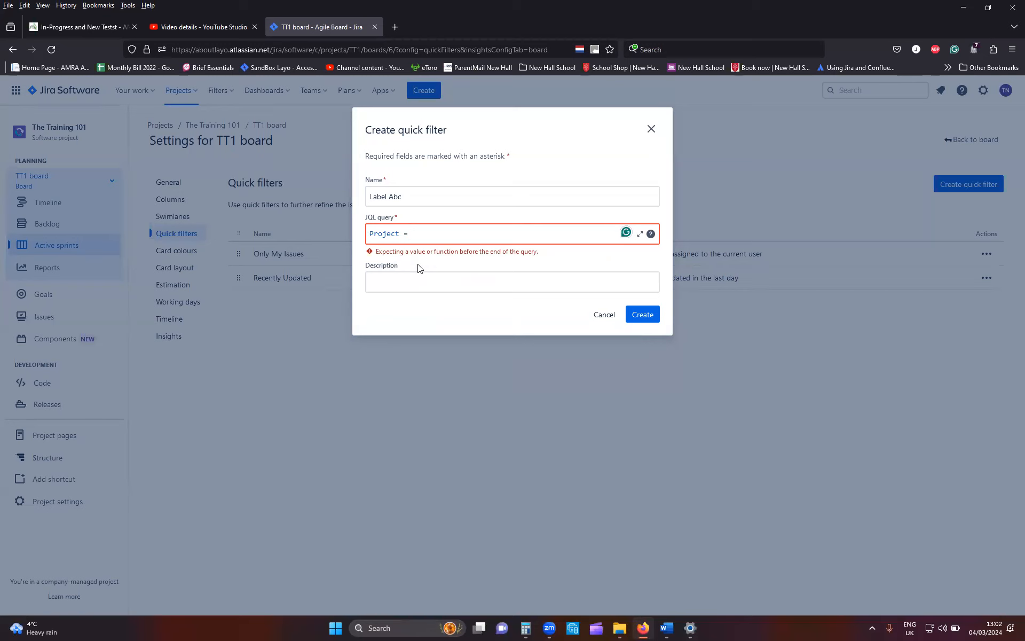
text(=TT1)
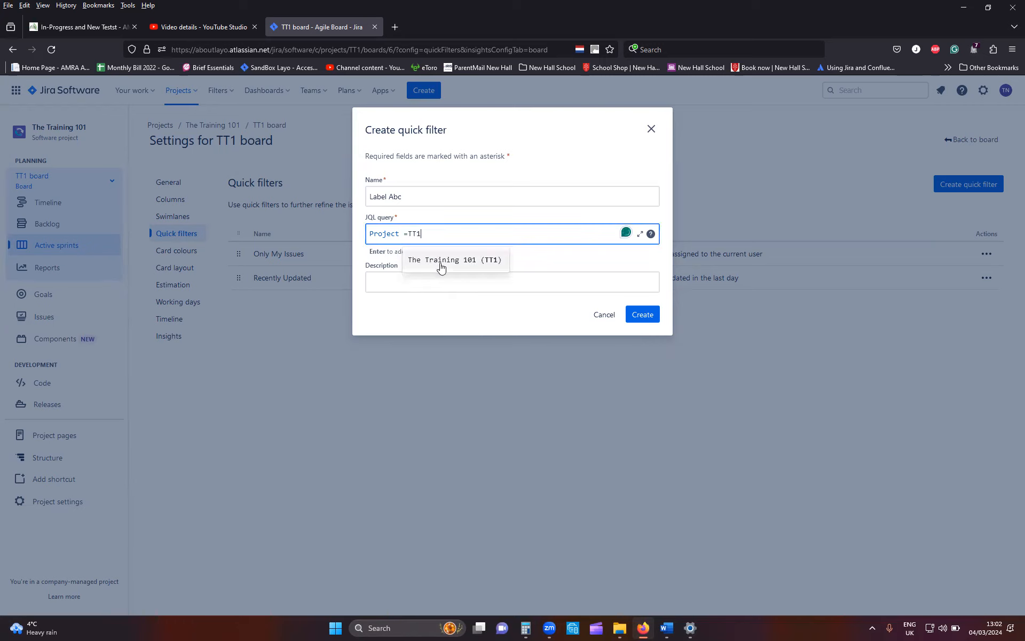
click(440, 260)
Extend the JQL query with "and labels = ABC" and create the quick filter.
text(am)
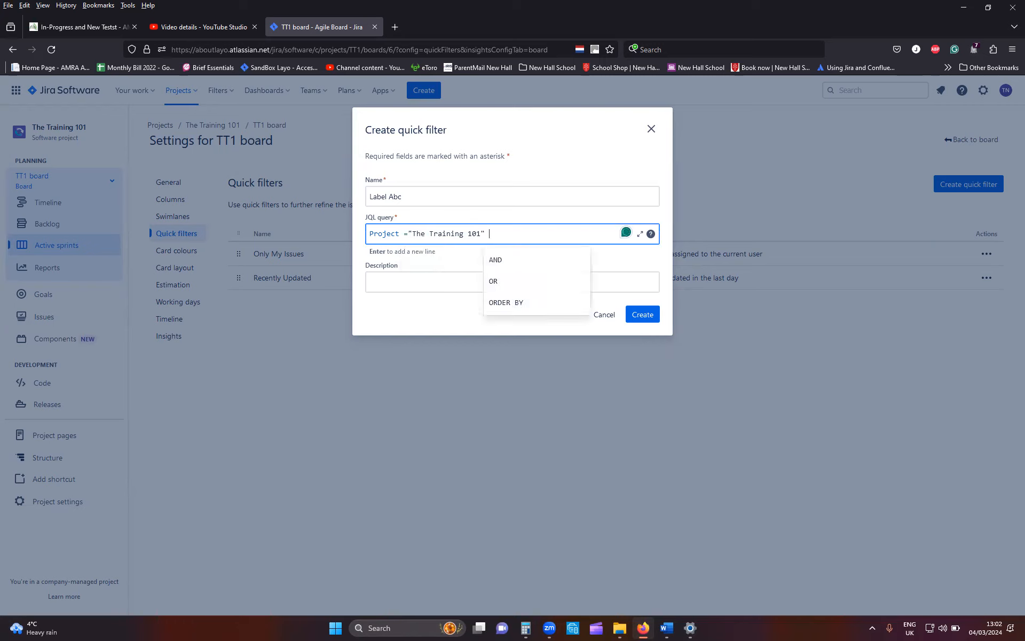
key(BackSpace)
text(n)
key(BackSpace)
text(nd )
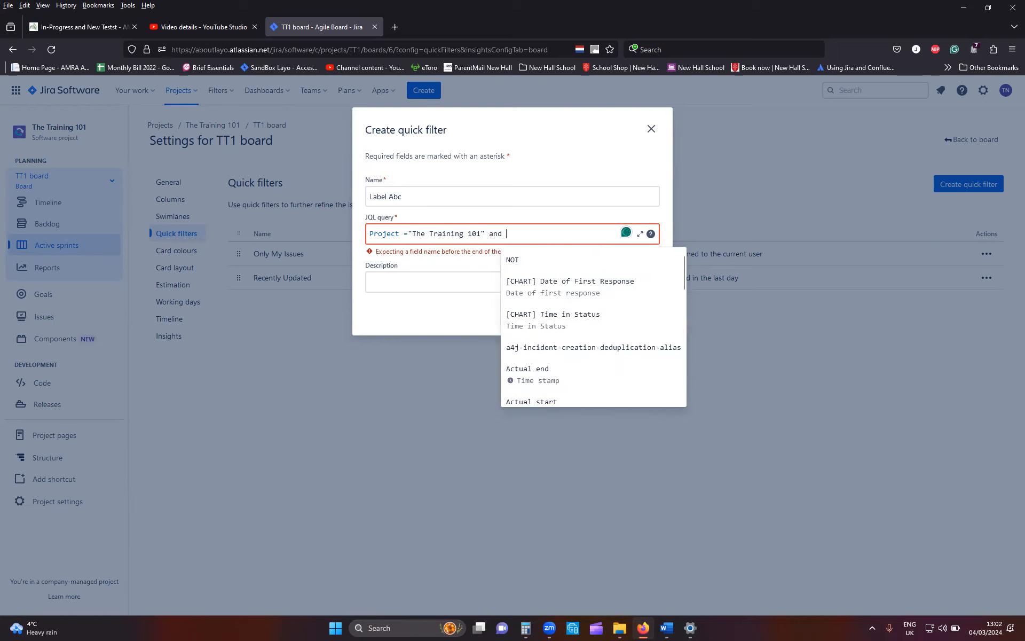
text(Labe)
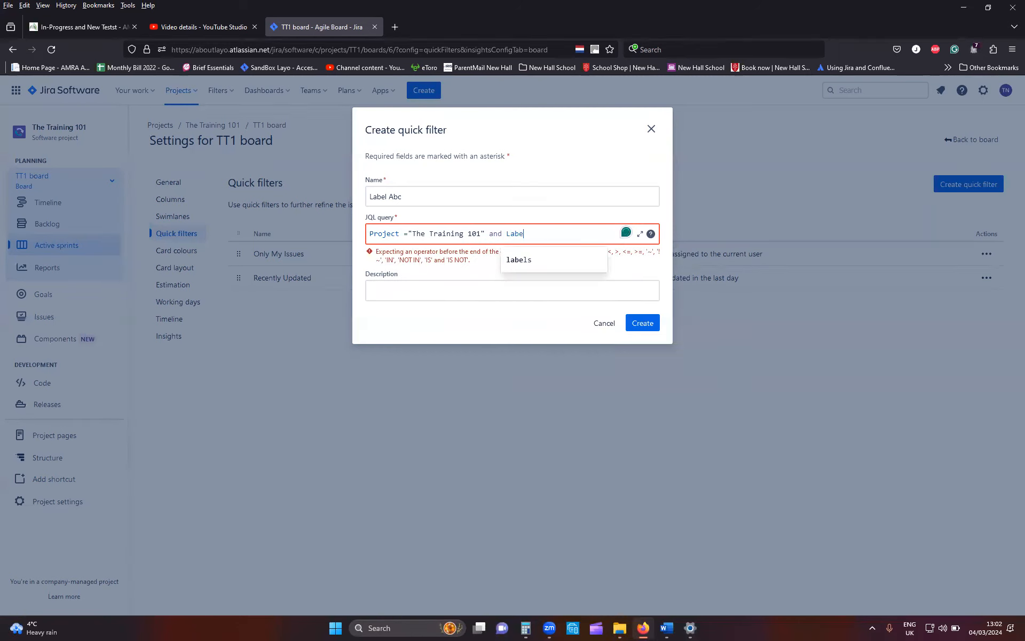
click(521, 262)
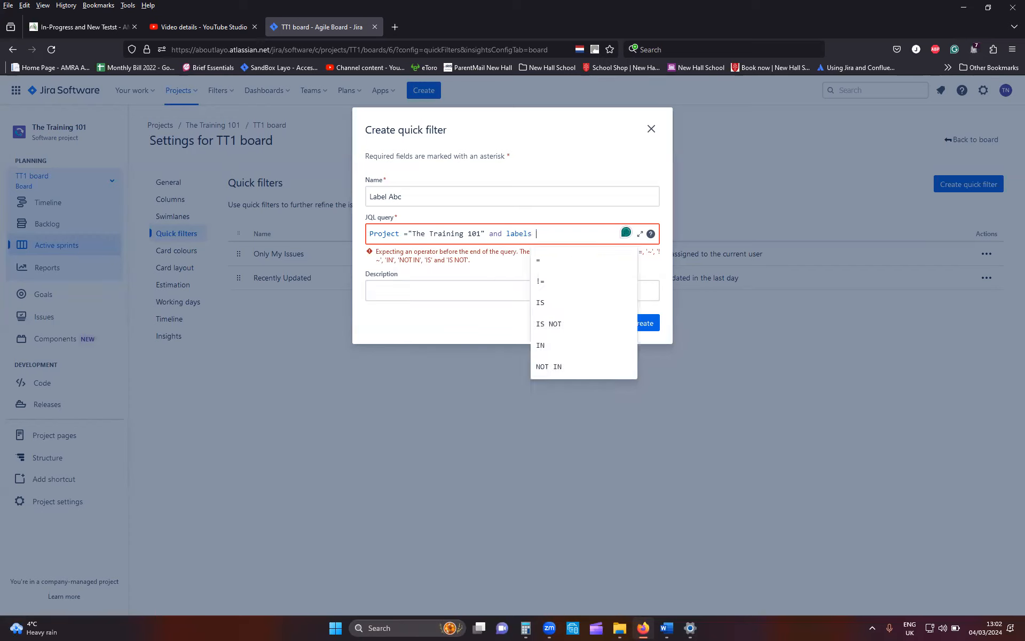
click(539, 263)
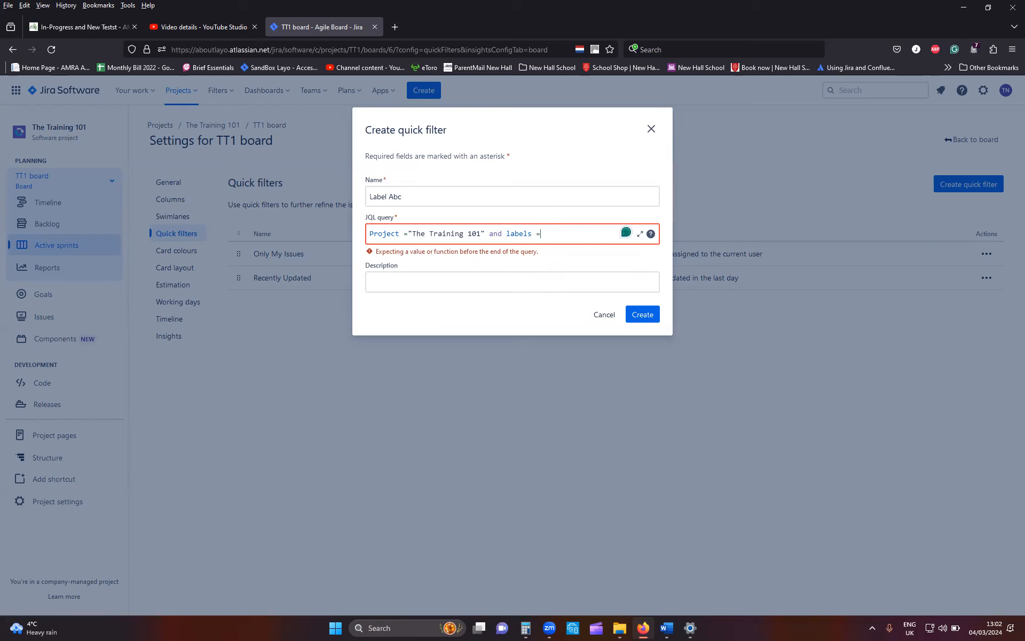
click(551, 282)
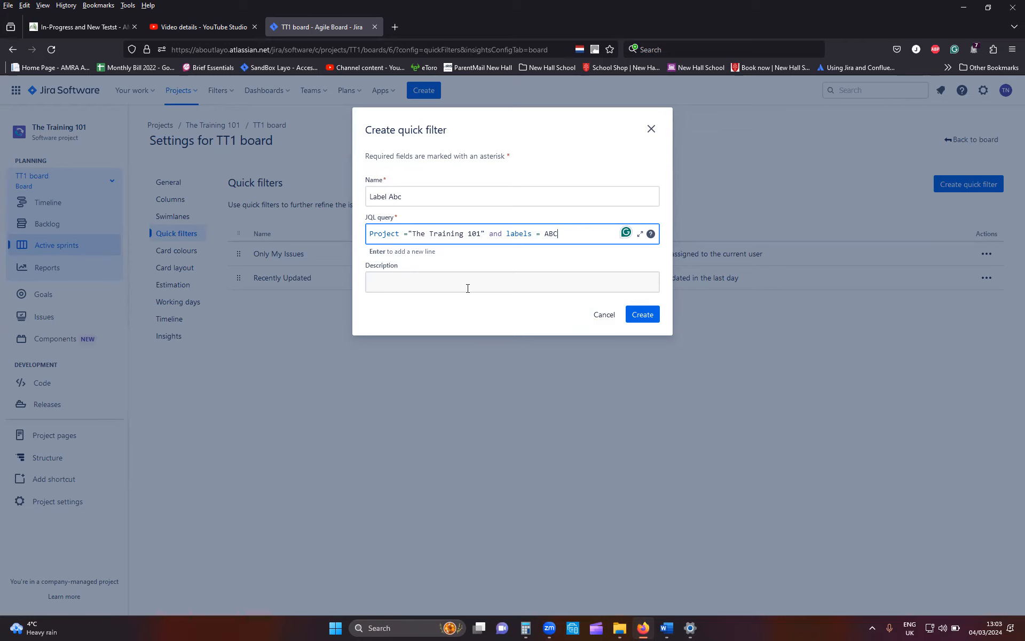
click(643, 315)
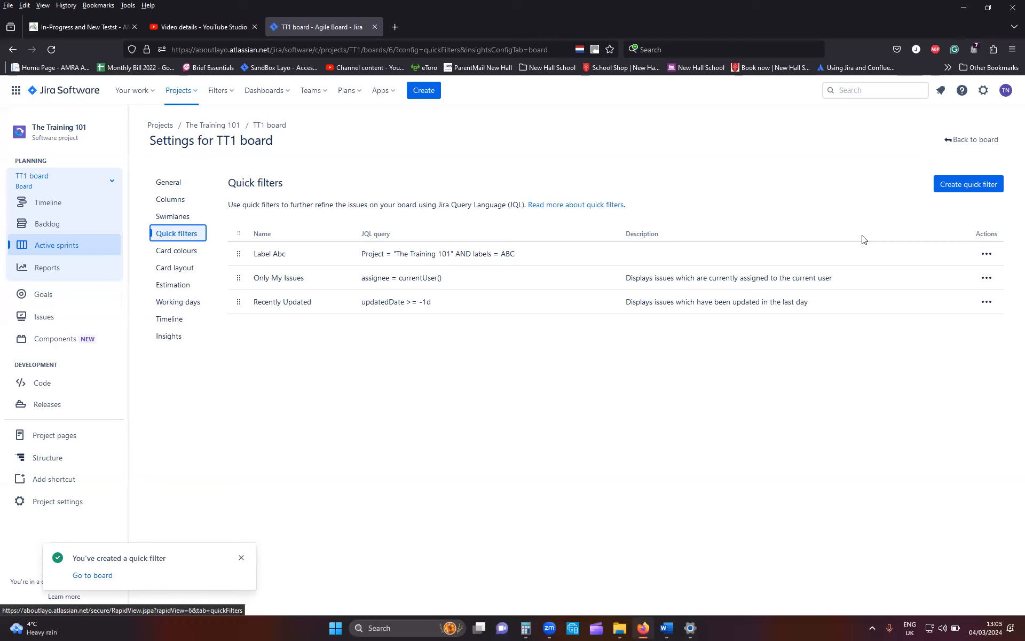
Return to the sprint board and apply the Label Abc quick filter.
click(954, 149)
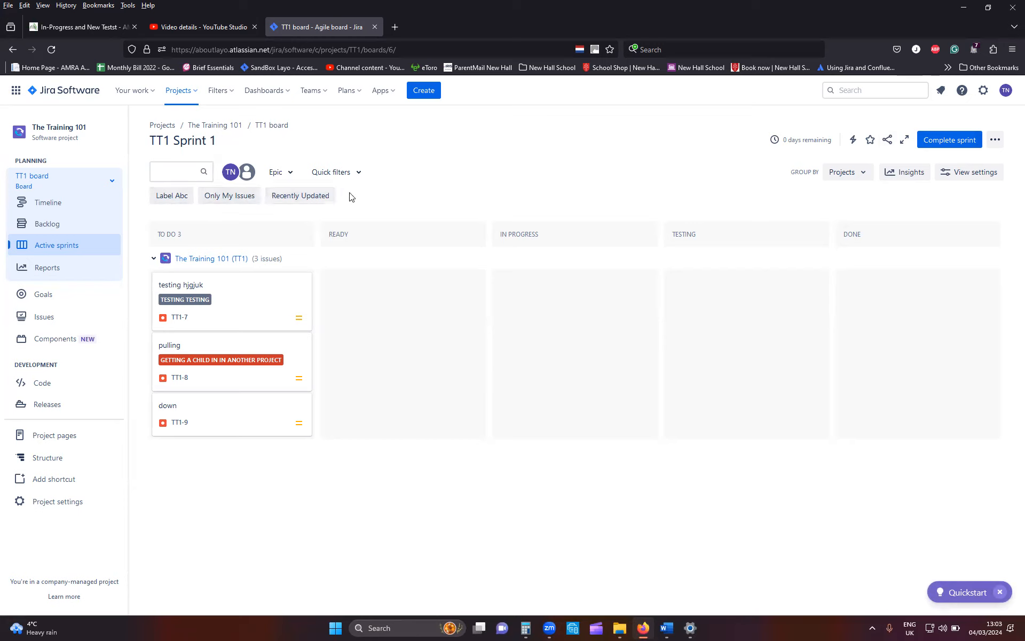
click(163, 200)
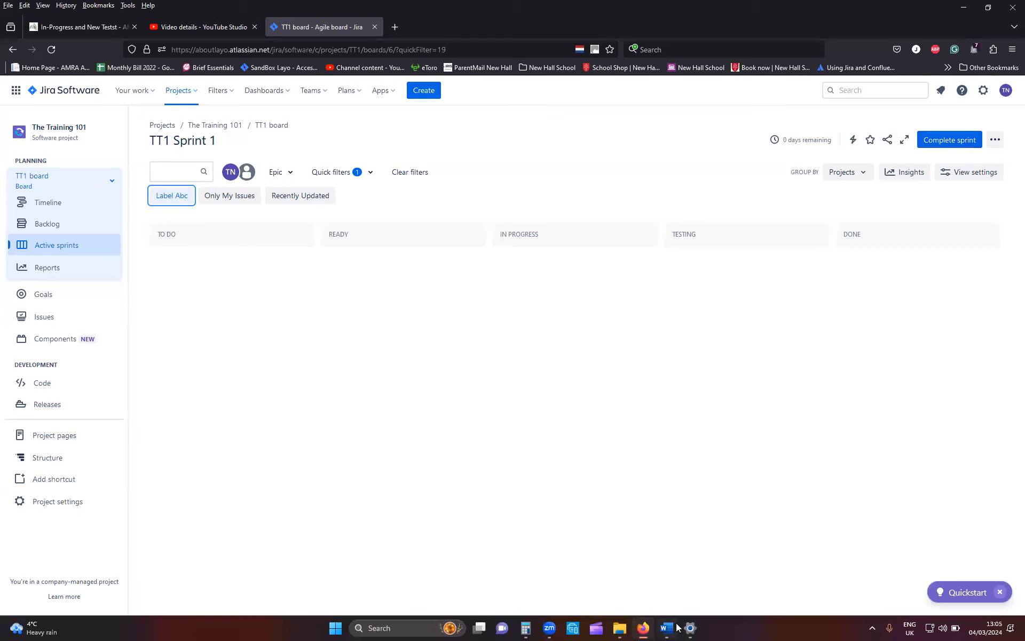
mouse_move(674, 627)
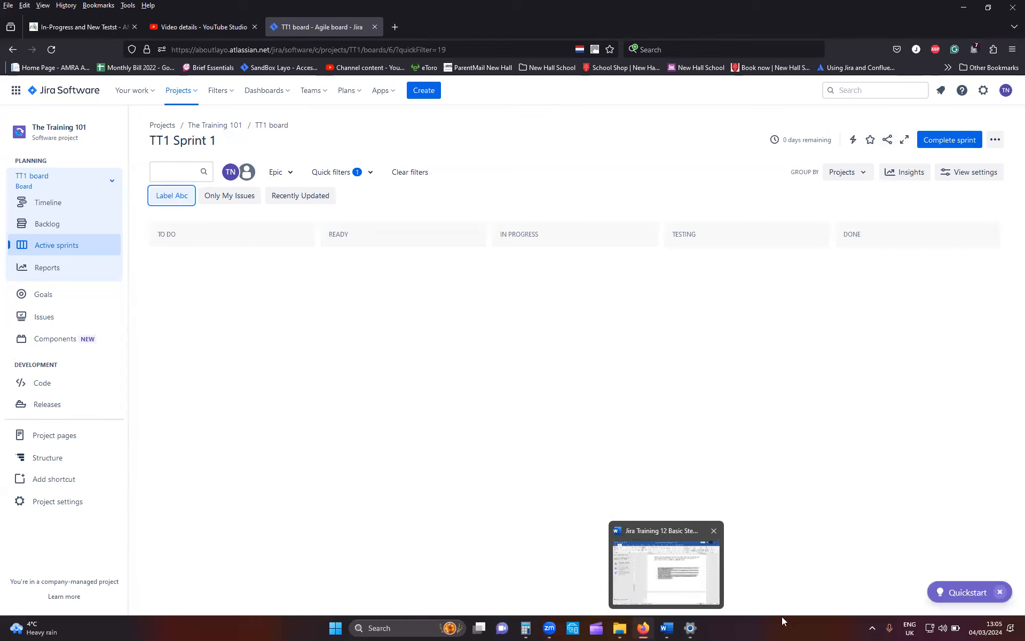